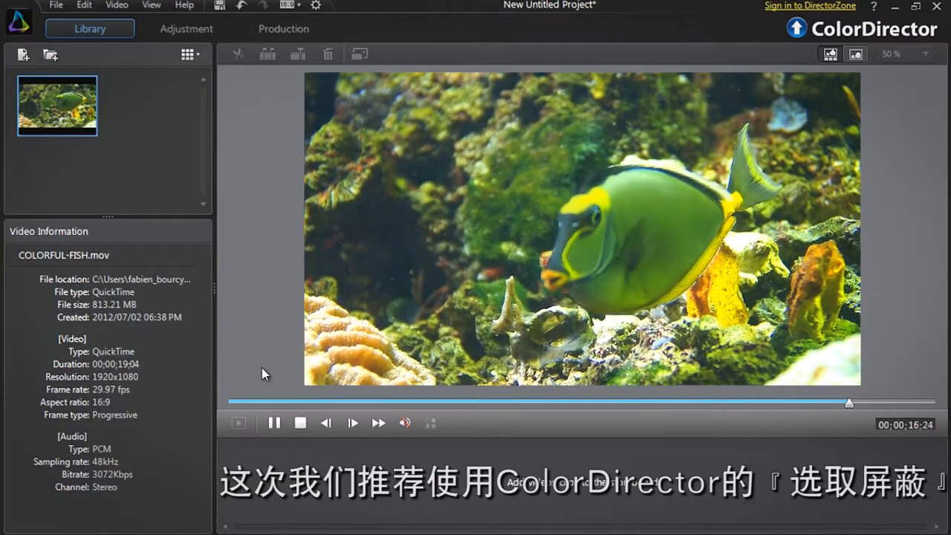
Add the COLORFUL-FISH.mov clip to the storyboard and start a new selection mask in its regional adjustments
drag(57, 105, 262, 476)
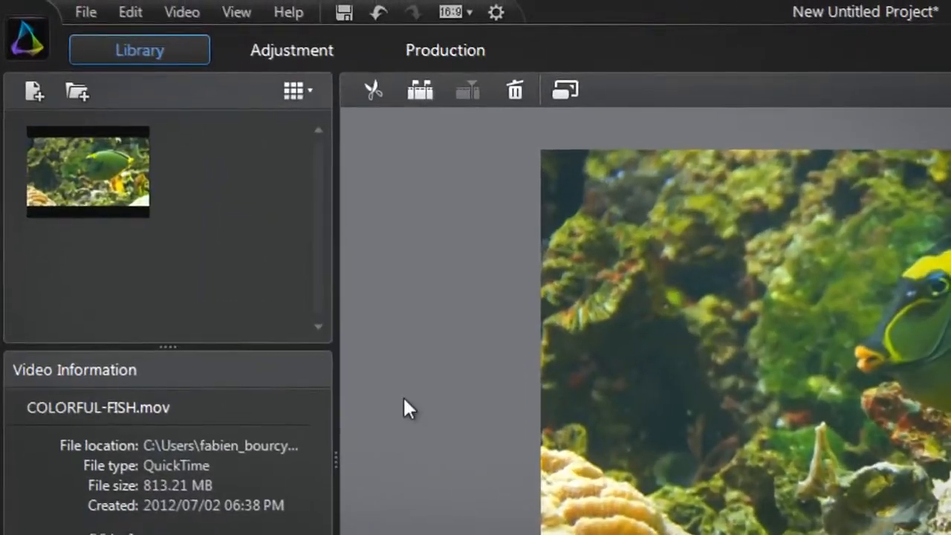
click(355, 55)
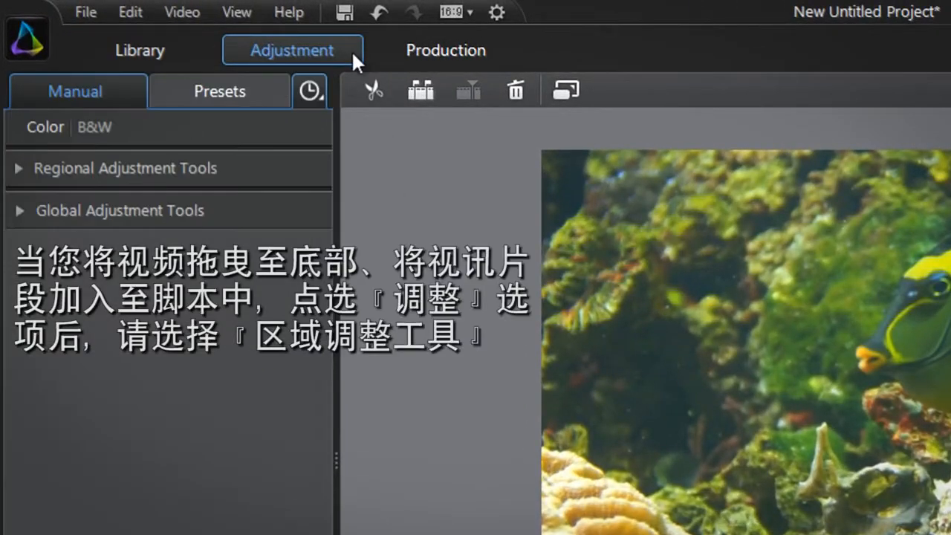
click(256, 168)
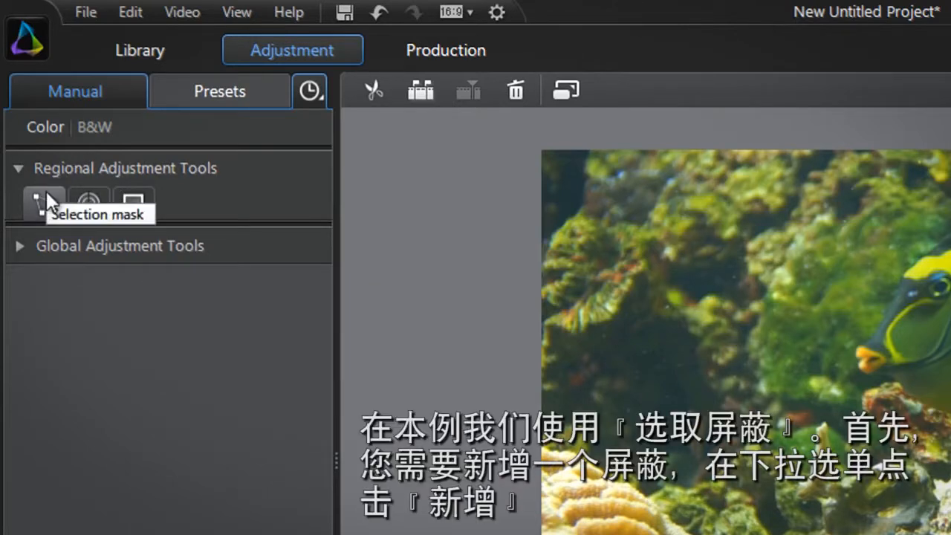
click(46, 191)
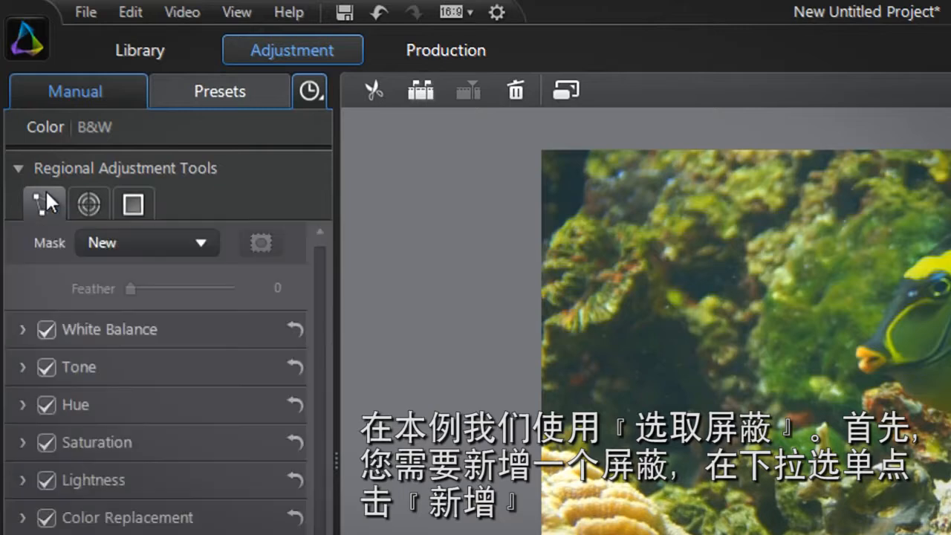
click(157, 243)
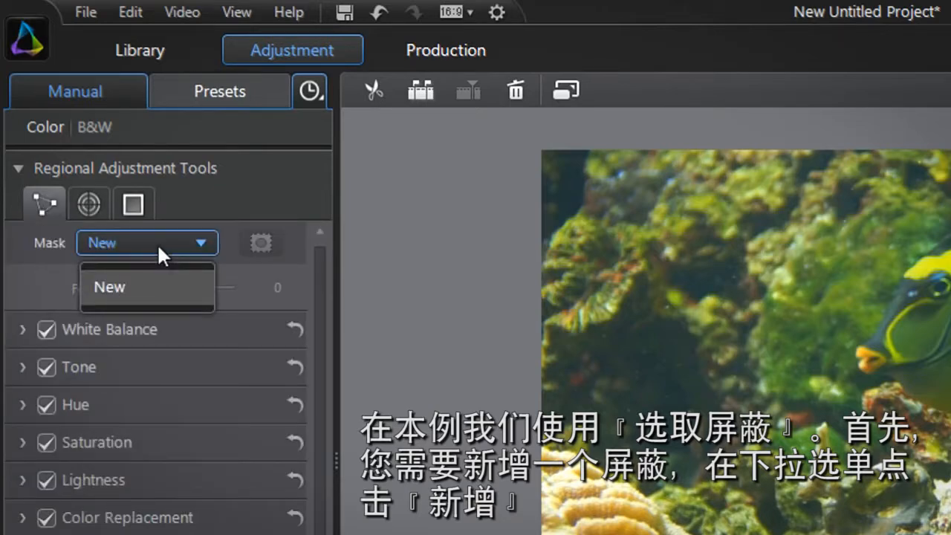
click(158, 283)
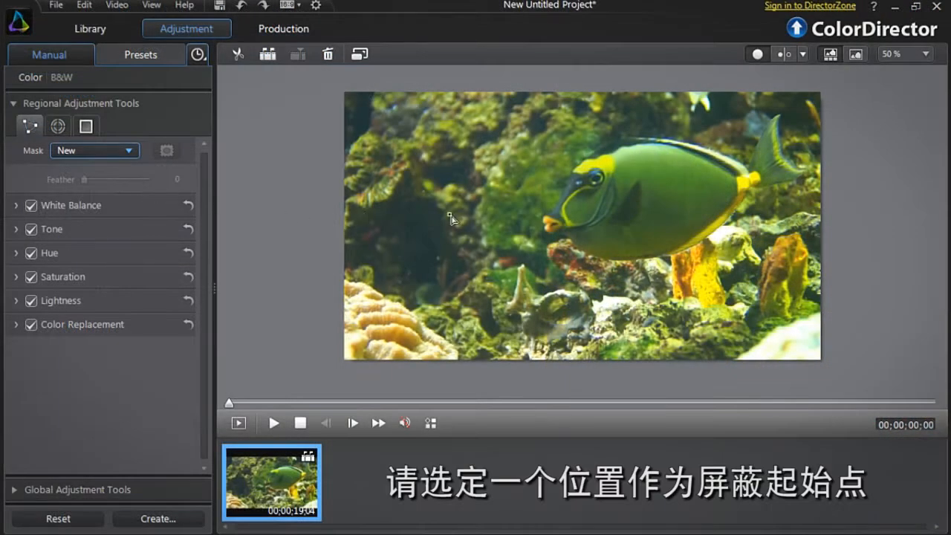
Place the mask's starting point on the fish's upper edge just behind its head and set the feather to 5
click(611, 155)
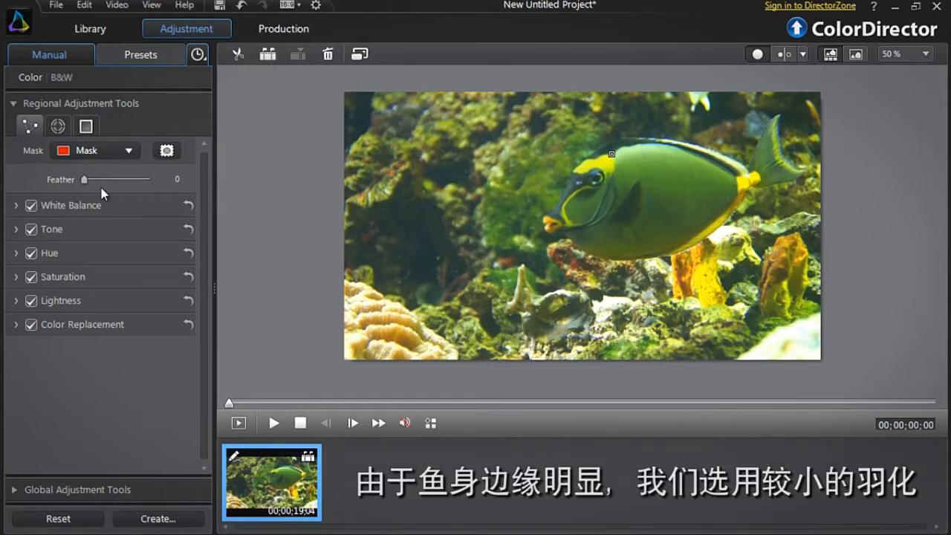
mouse_move(84, 180)
mouse_down()
mouse_move(110, 185)
mouse_move(87, 182)
mouse_up()
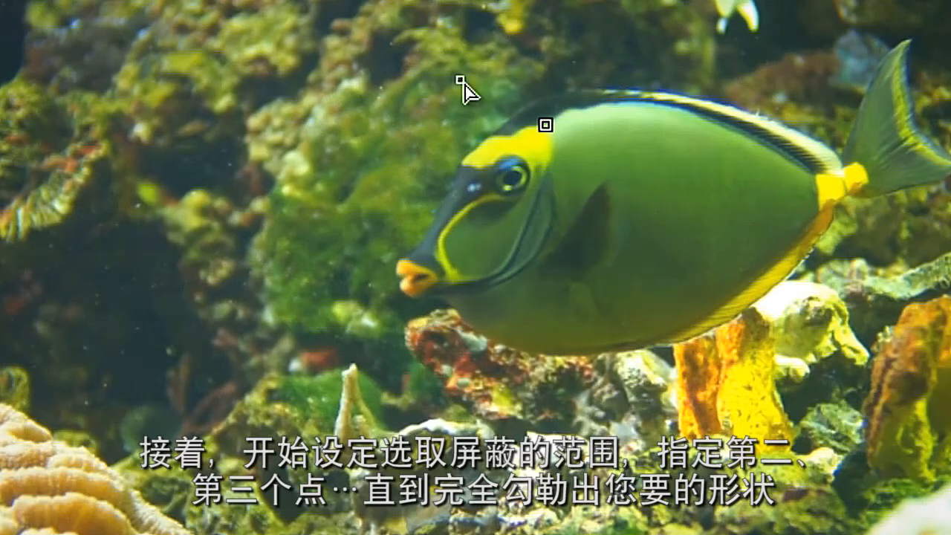
Trace the selection mask around the fish's body along the back, tail base, belly and gill line, closing it at the starting point
click(570, 110)
click(594, 108)
click(617, 103)
click(647, 106)
click(680, 111)
click(723, 126)
click(764, 145)
click(815, 175)
click(821, 213)
click(787, 257)
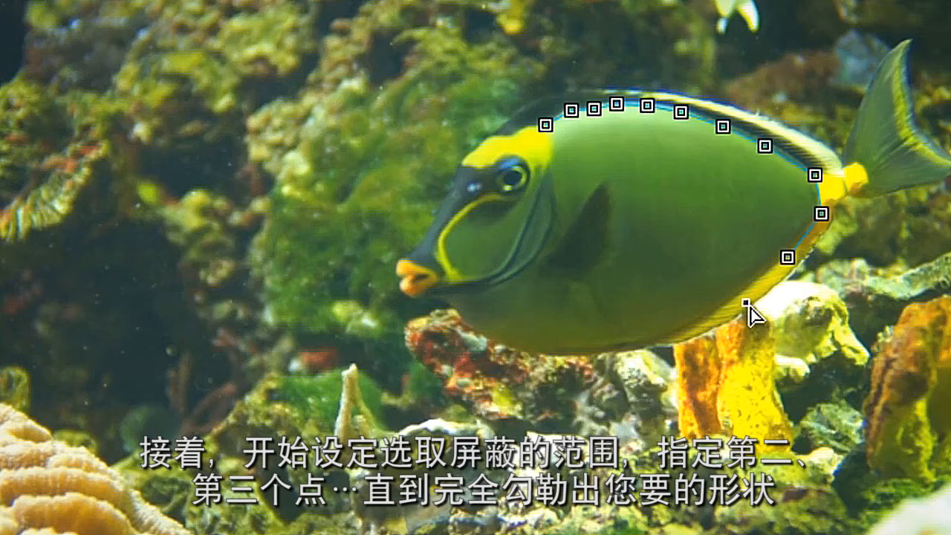
click(734, 297)
click(674, 337)
click(609, 353)
click(556, 356)
click(500, 344)
click(464, 327)
click(447, 299)
click(465, 295)
click(508, 281)
click(536, 262)
click(553, 229)
click(558, 194)
click(549, 164)
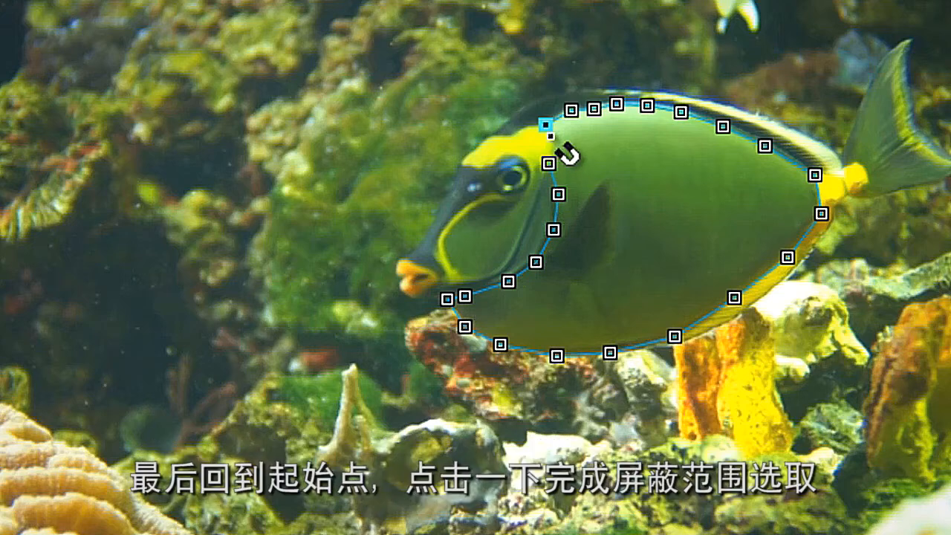
click(546, 125)
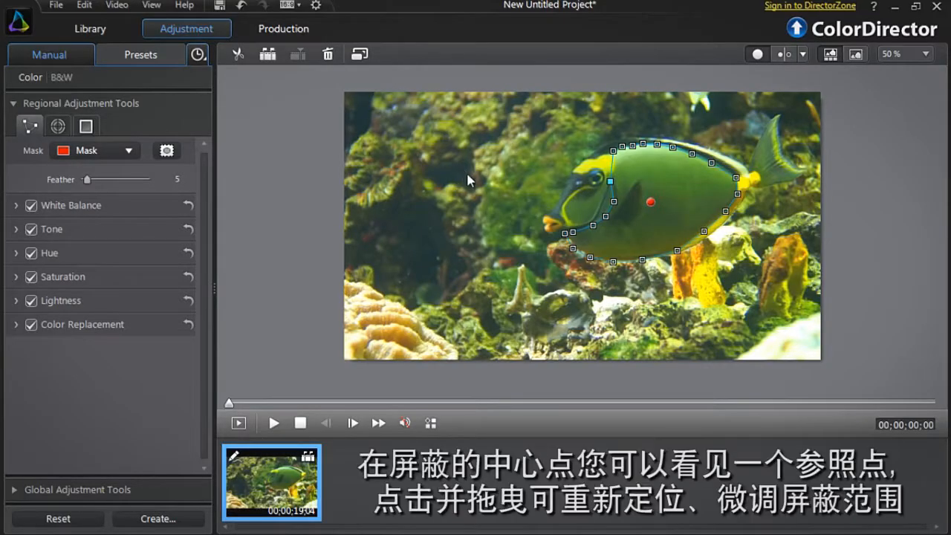
Fine-tune the mask's position and lower-edge points, and add and reposition an extra point on the outline behind the eye
mouse_move(650, 202)
mouse_down()
mouse_move(662, 184)
mouse_move(599, 253)
mouse_move(683, 253)
mouse_move(697, 174)
mouse_move(664, 185)
mouse_move(655, 207)
mouse_up()
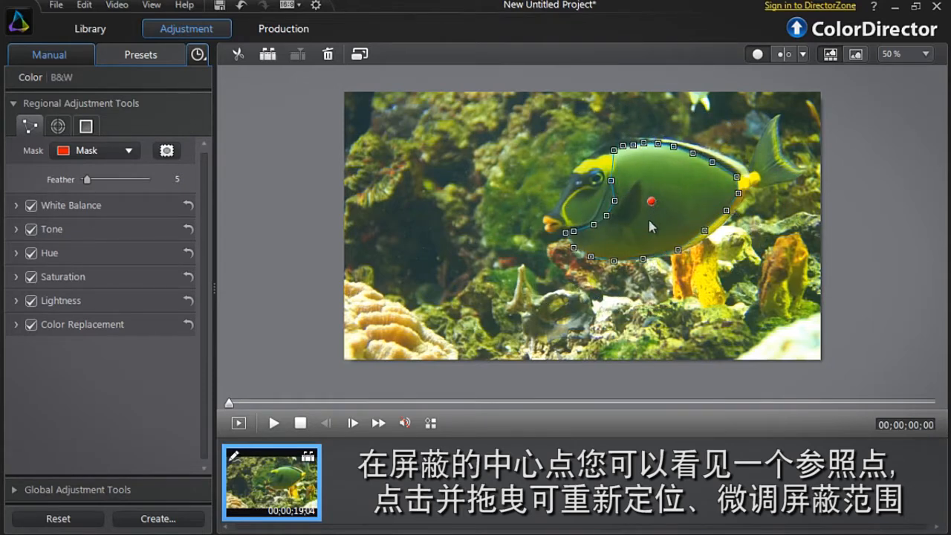
drag(576, 254, 599, 262)
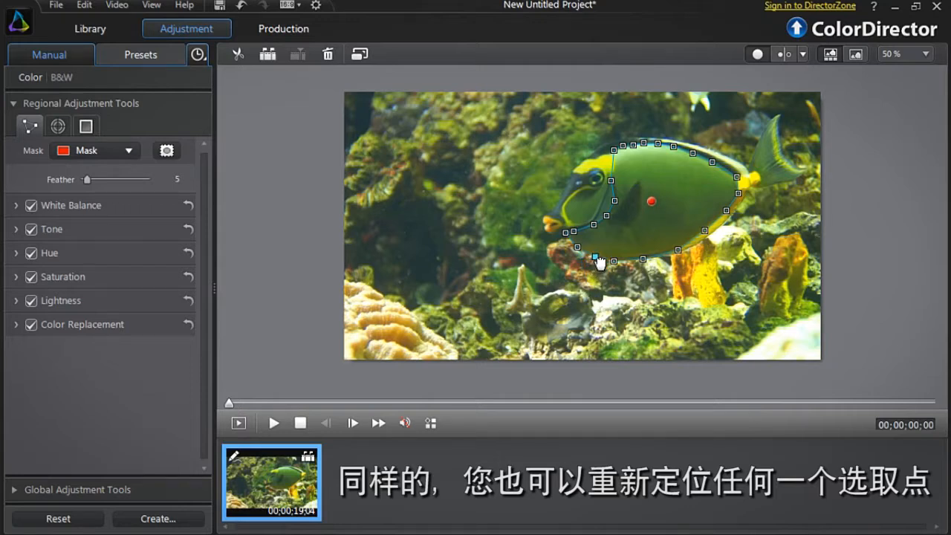
click(678, 249)
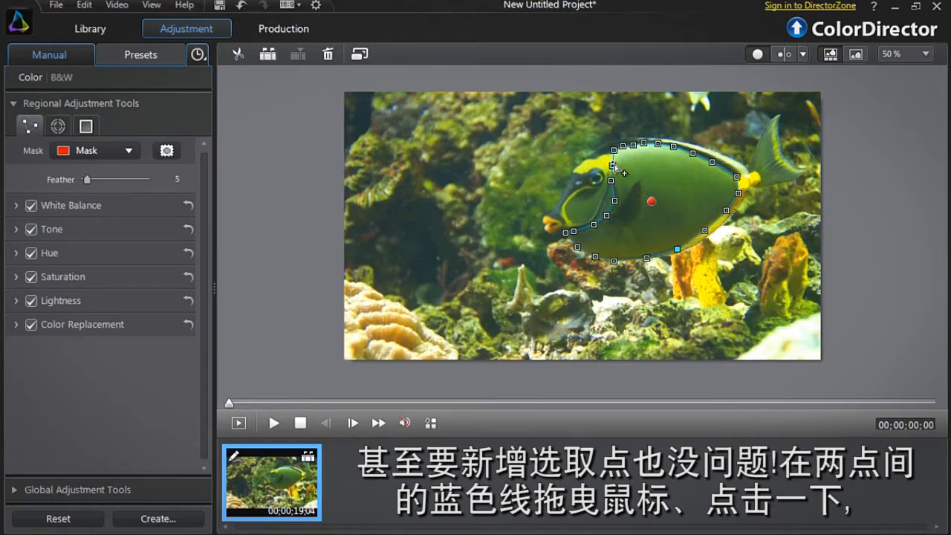
click(616, 166)
mouse_move(612, 165)
mouse_down()
mouse_move(648, 168)
mouse_move(622, 170)
mouse_up()
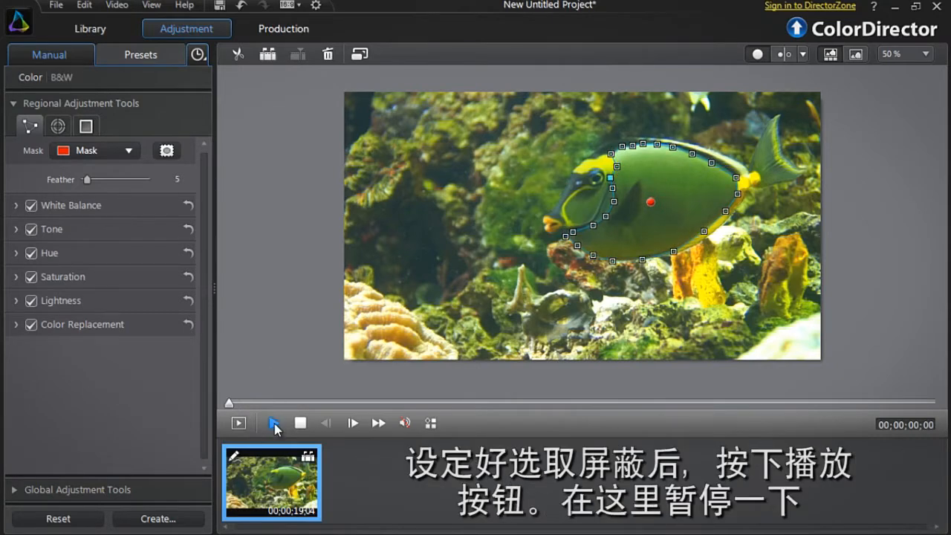
Play the clip to 00;00;04;02, pause it there, and show the keyframe settings
click(274, 424)
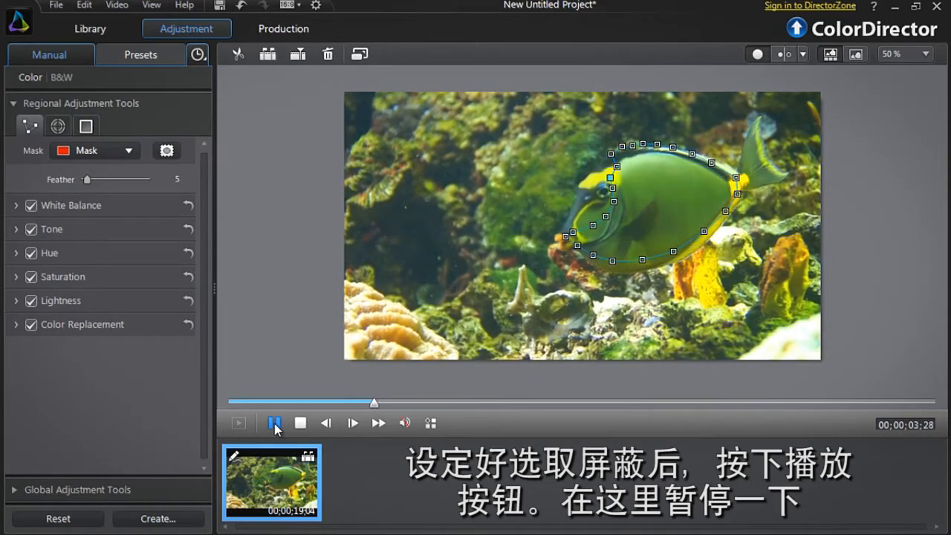
click(274, 424)
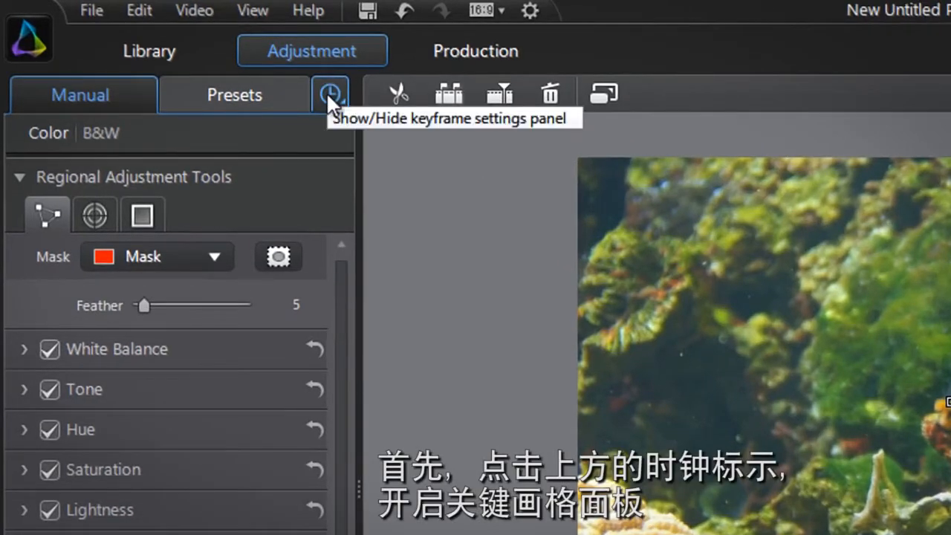
click(326, 91)
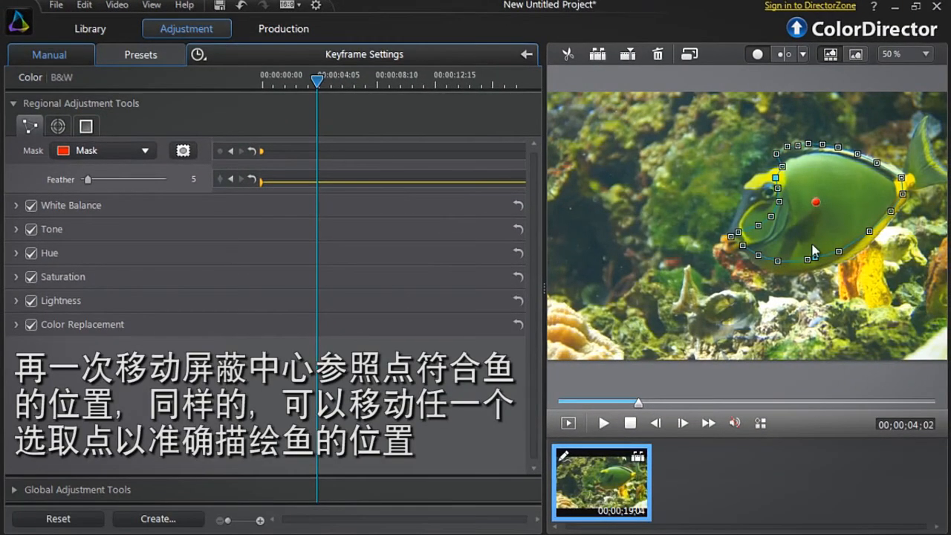
Shift the whole mask onto the fish at 00;00;04;02 and adjust its individual points to match the body's outline
drag(821, 208, 825, 222)
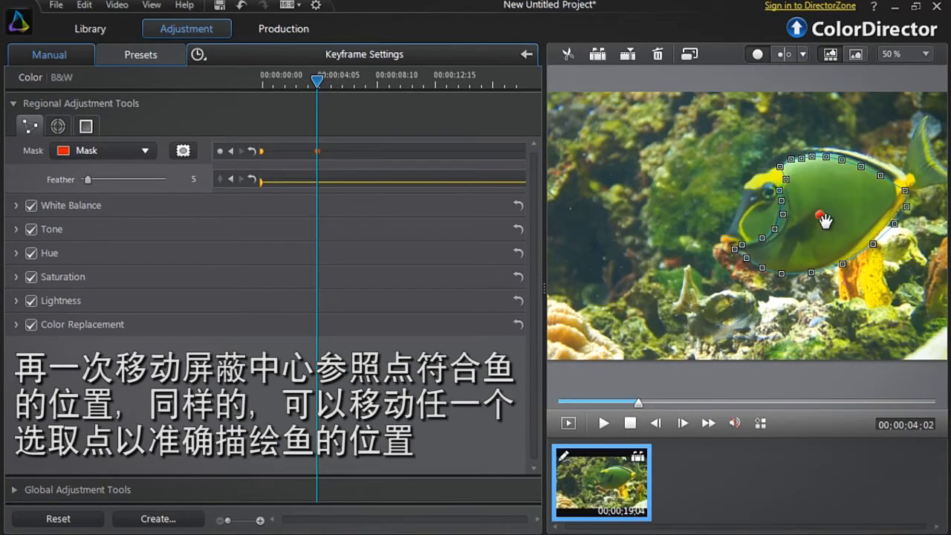
mouse_move(826, 155)
mouse_down()
mouse_move(801, 155)
mouse_move(843, 156)
mouse_up()
drag(861, 167, 862, 163)
drag(880, 175, 898, 196)
click(893, 182)
mouse_move(895, 224)
mouse_down()
mouse_move(883, 216)
mouse_move(845, 256)
mouse_move(815, 270)
mouse_move(783, 274)
mouse_move(751, 259)
mouse_up()
drag(735, 249, 740, 248)
drag(762, 238, 765, 240)
click(780, 215)
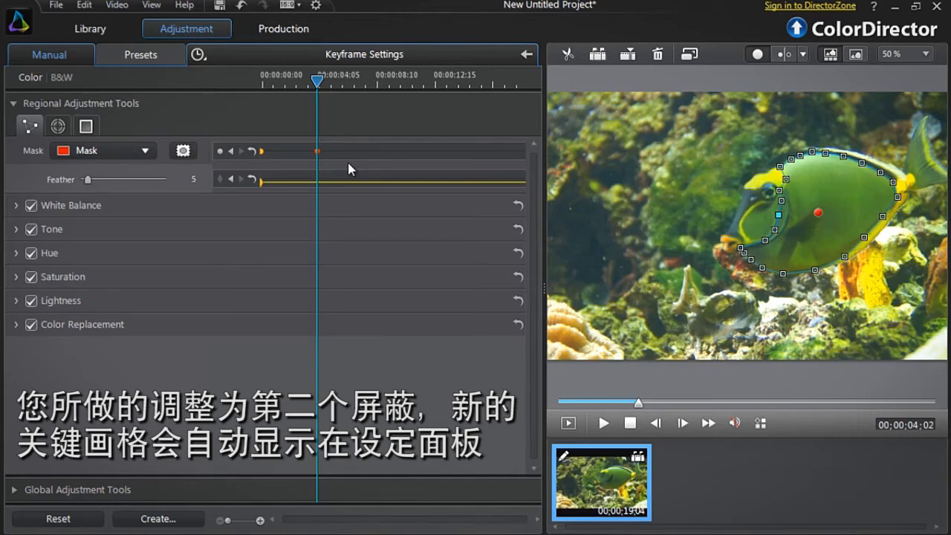
Return to the first keyframe at the clip's start and play it to check how the mask follows the fish
drag(637, 403, 554, 391)
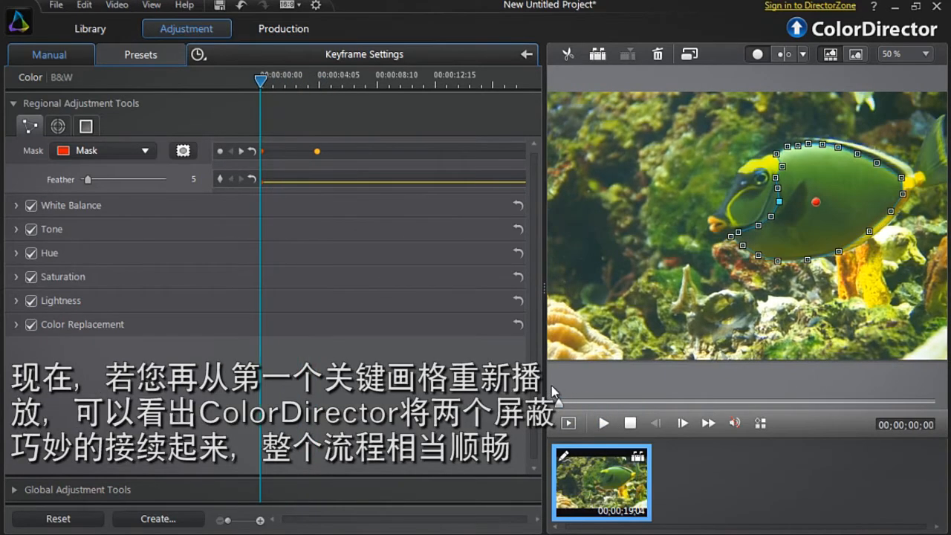
click(604, 424)
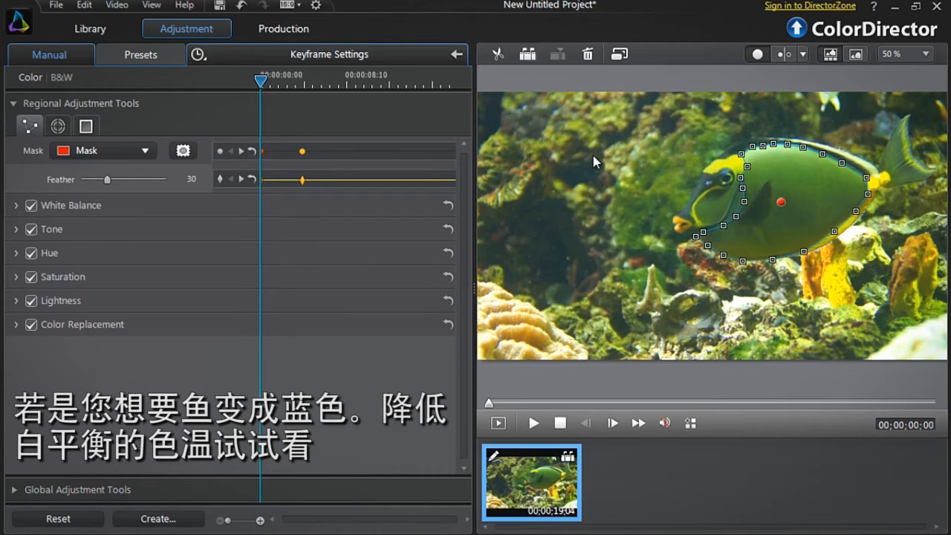
Lower the mask's white balance temperature to -66 to turn the fish's body blue
click(183, 206)
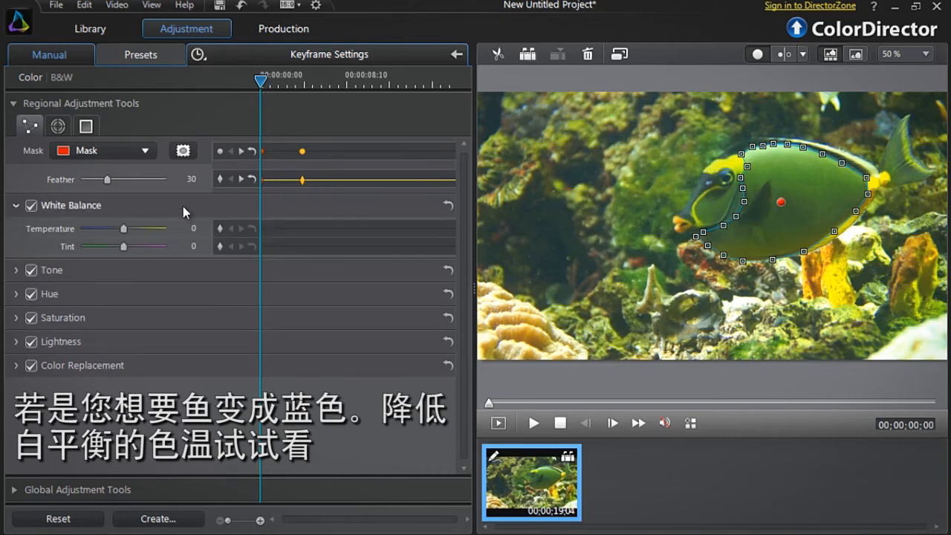
drag(123, 230, 101, 235)
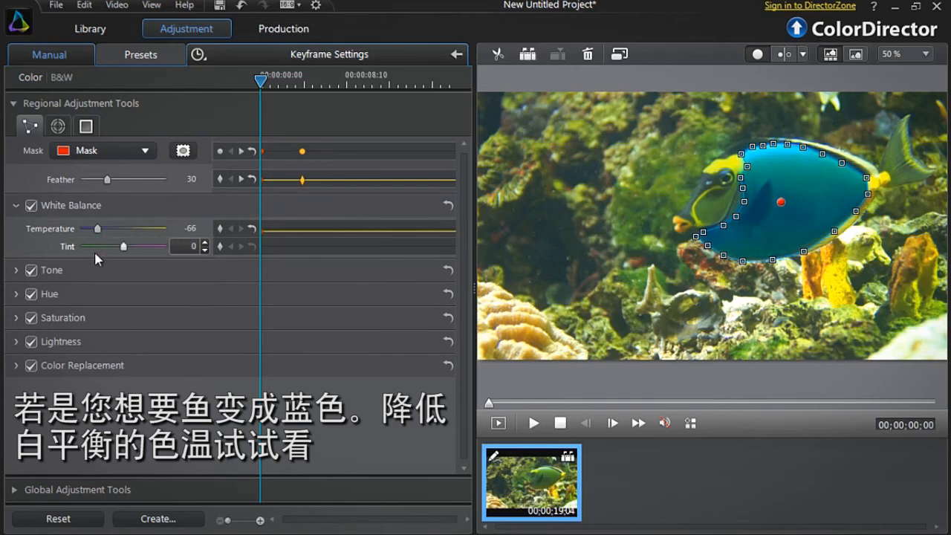